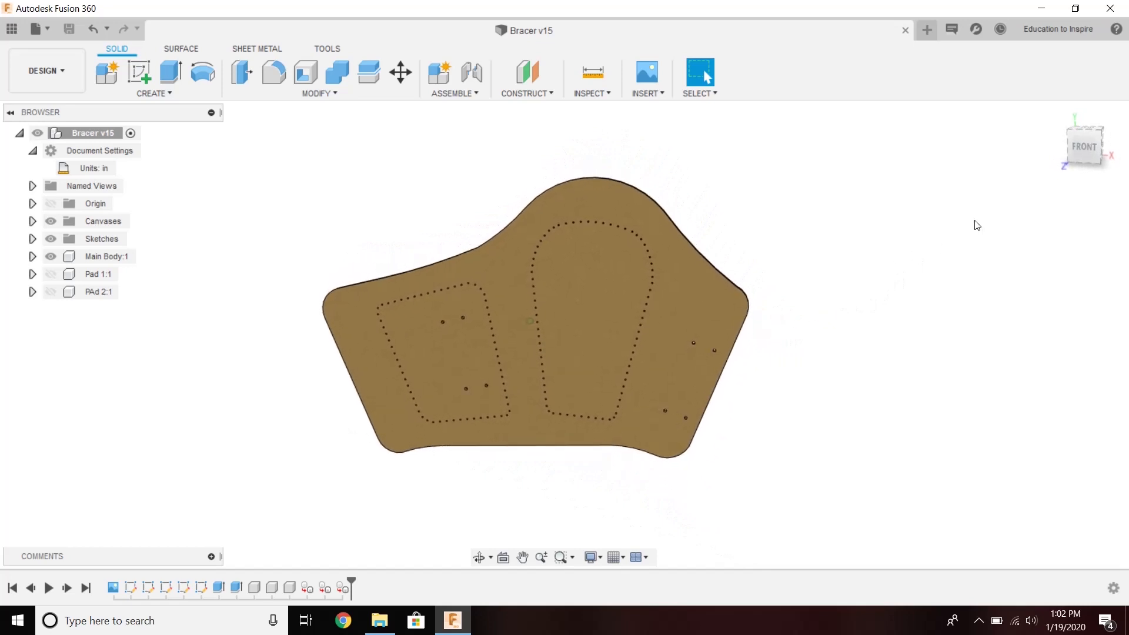
- Create a new drawing from the bracer design on a blank B (17in x 11in) sheet
{"action": "left_click", "coordinate": [1082, 146]}
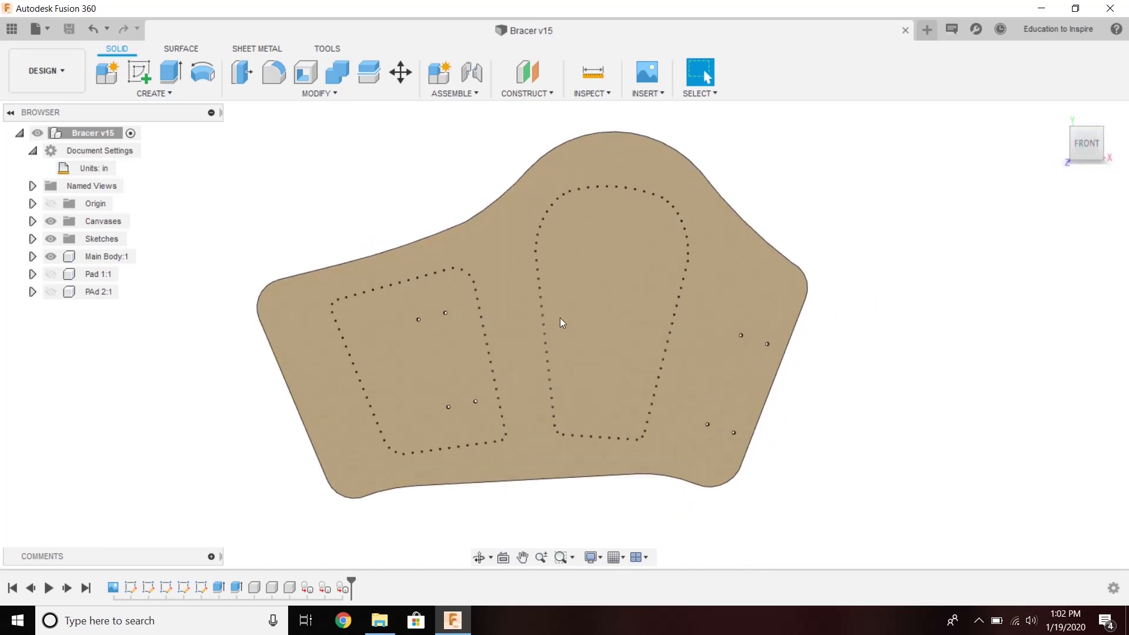
{"action": "scroll", "coordinate": [554, 327], "scroll_direction": "up", "scroll_amount": 2}
{"action": "scroll", "coordinate": [554, 328], "scroll_direction": "down", "scroll_amount": 3}
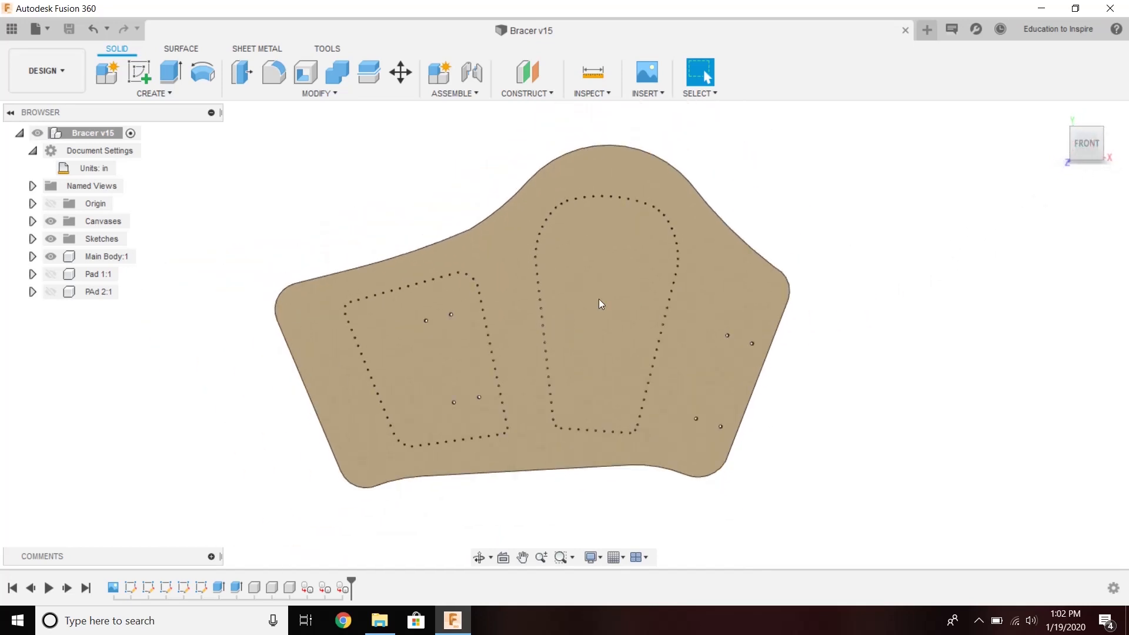
{"action": "mouse_move", "coordinate": [1087, 144]}
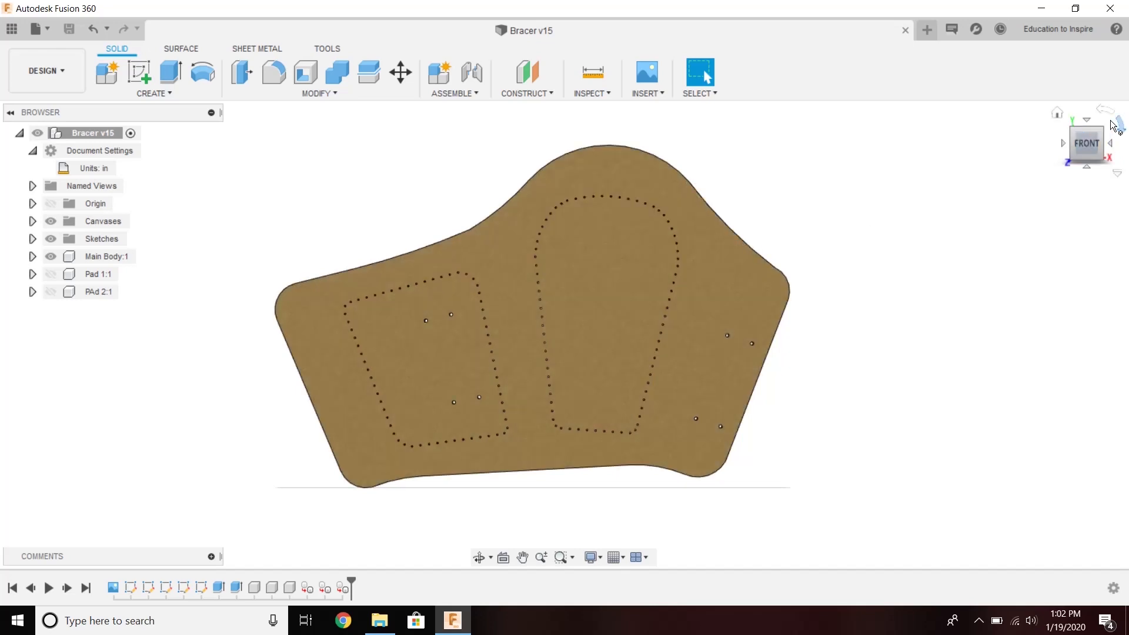
{"action": "middle_click_drag", "start_coordinate": [824, 240], "coordinate": [734, 279], "text": "shift"}
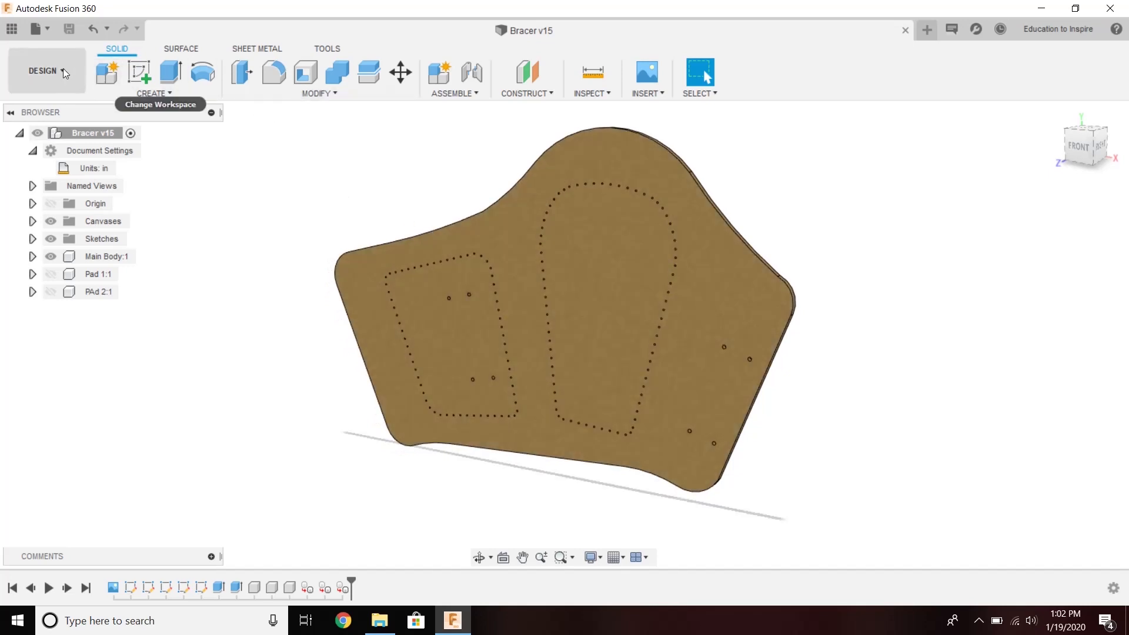
{"action": "left_click", "coordinate": [62, 68]}
{"action": "mouse_move", "coordinate": [53, 262]}
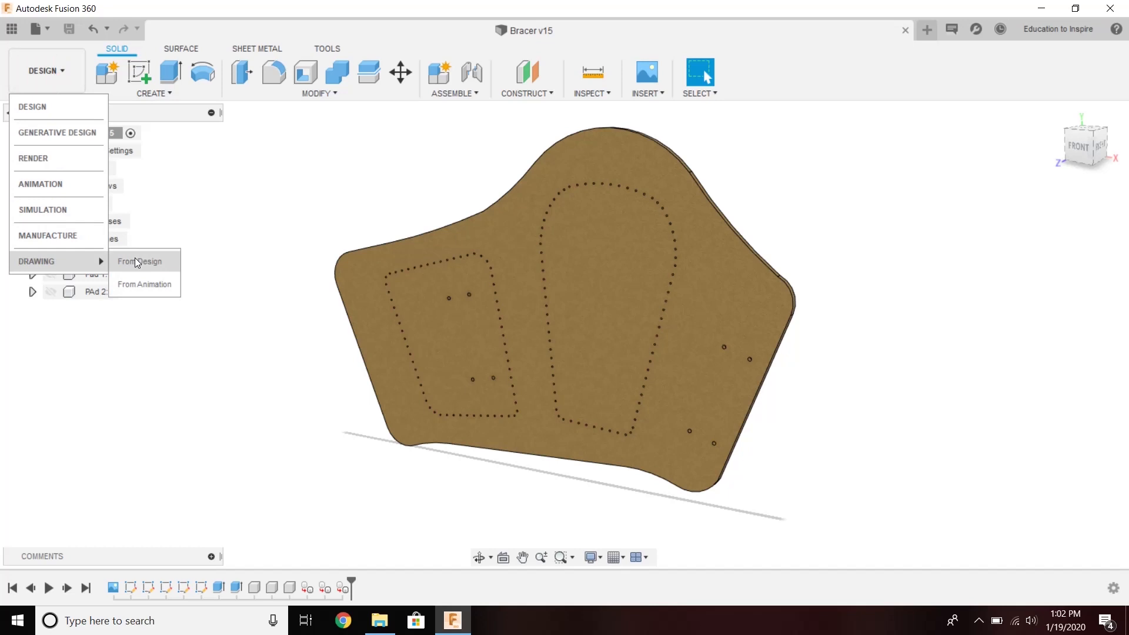
{"action": "left_click", "coordinate": [137, 262]}
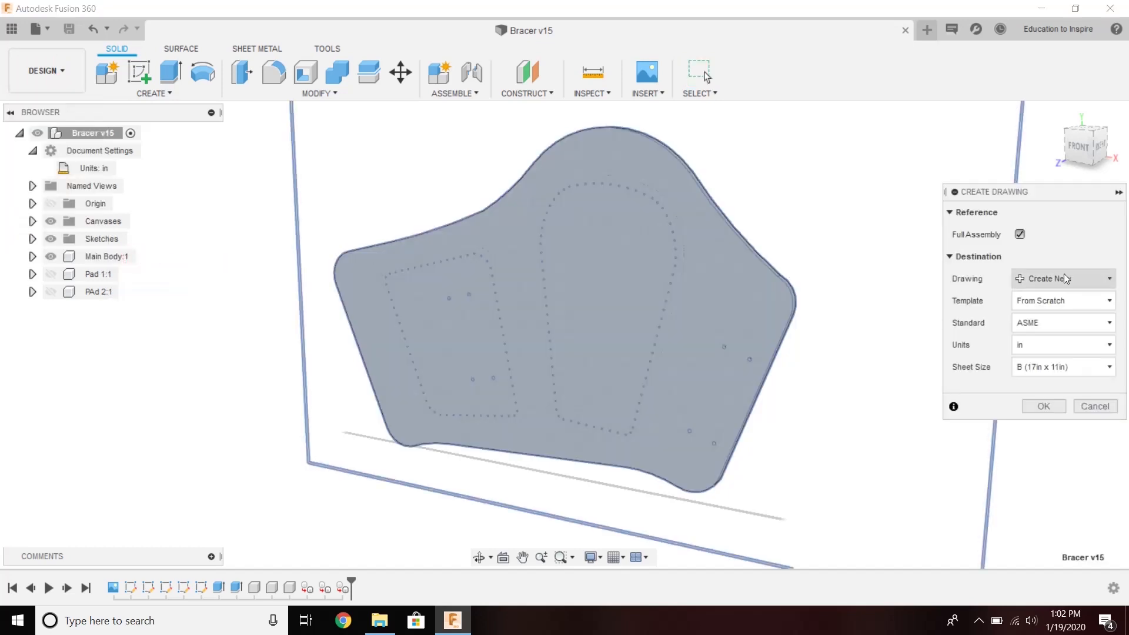
{"action": "left_click", "coordinate": [1047, 406]}
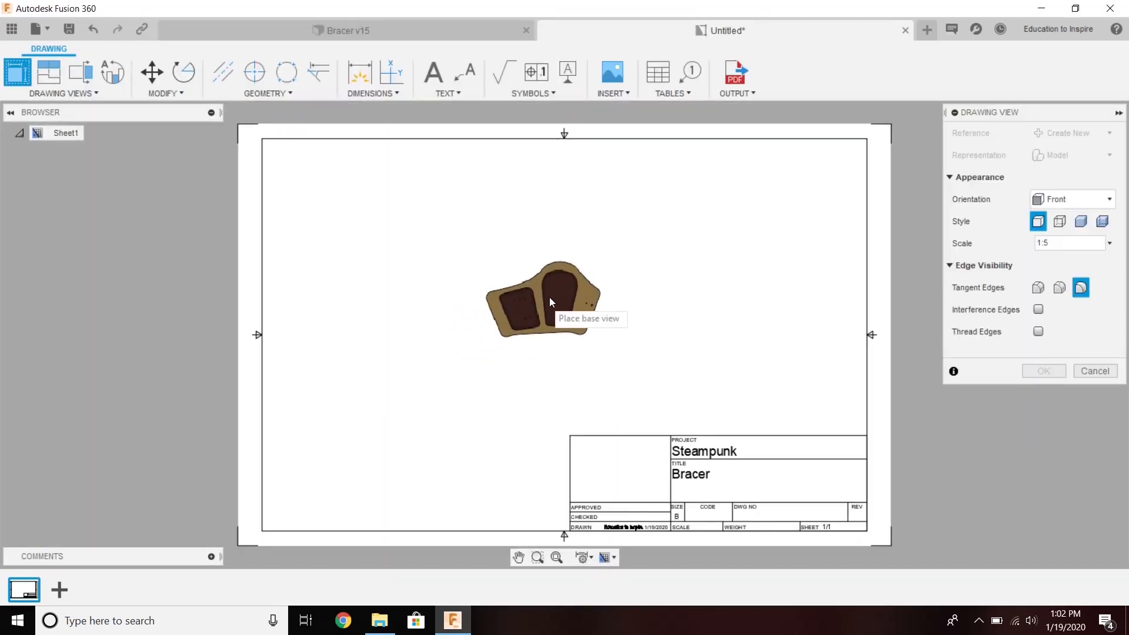
- Place the bracer's front base view on the sheet at 1:1 scale
{"action": "left_click", "coordinate": [1111, 248]}
{"action": "left_click", "coordinate": [1047, 33]}
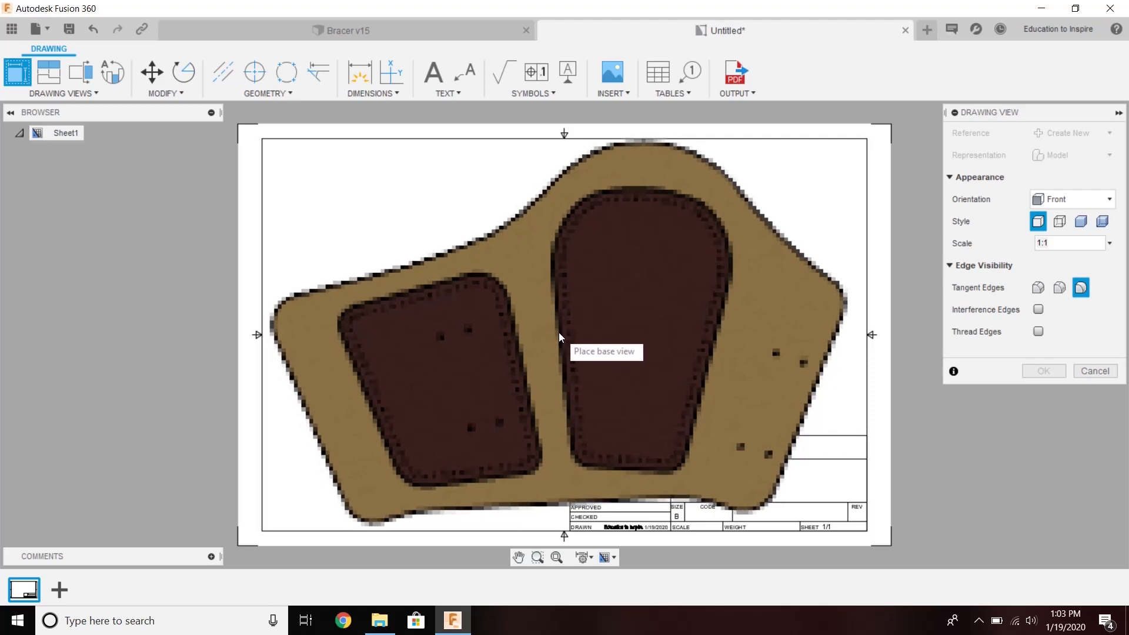
{"action": "left_click", "coordinate": [558, 333]}
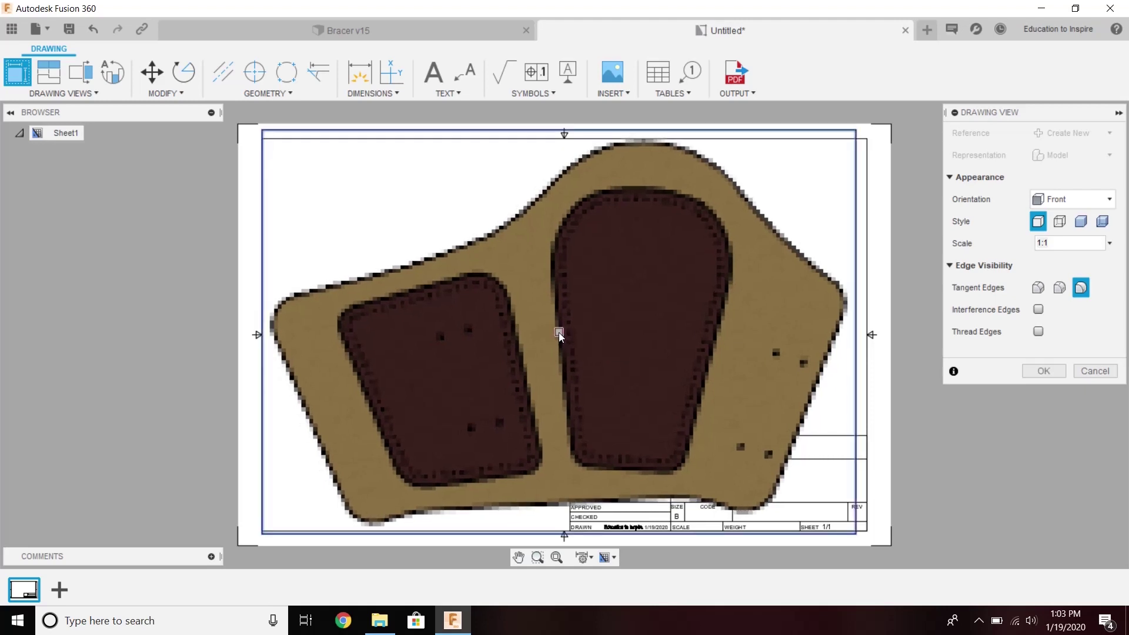
{"action": "left_click", "coordinate": [1043, 372]}
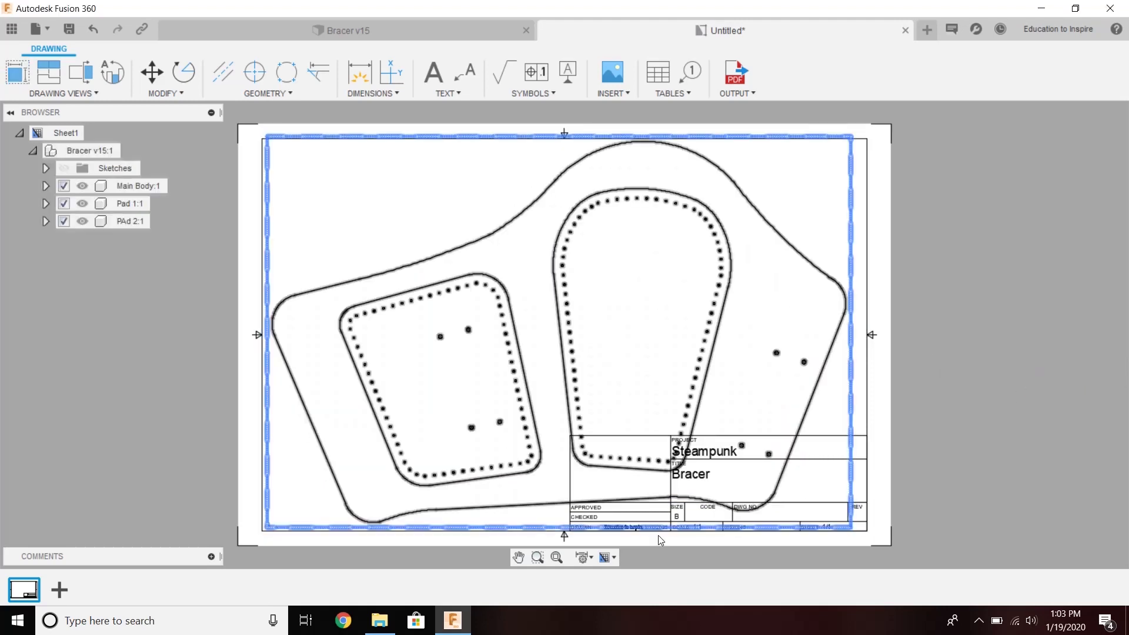
- Hide the title block in the sheet settings, leaving the sheet size unchanged
{"action": "left_click", "coordinate": [614, 560]}
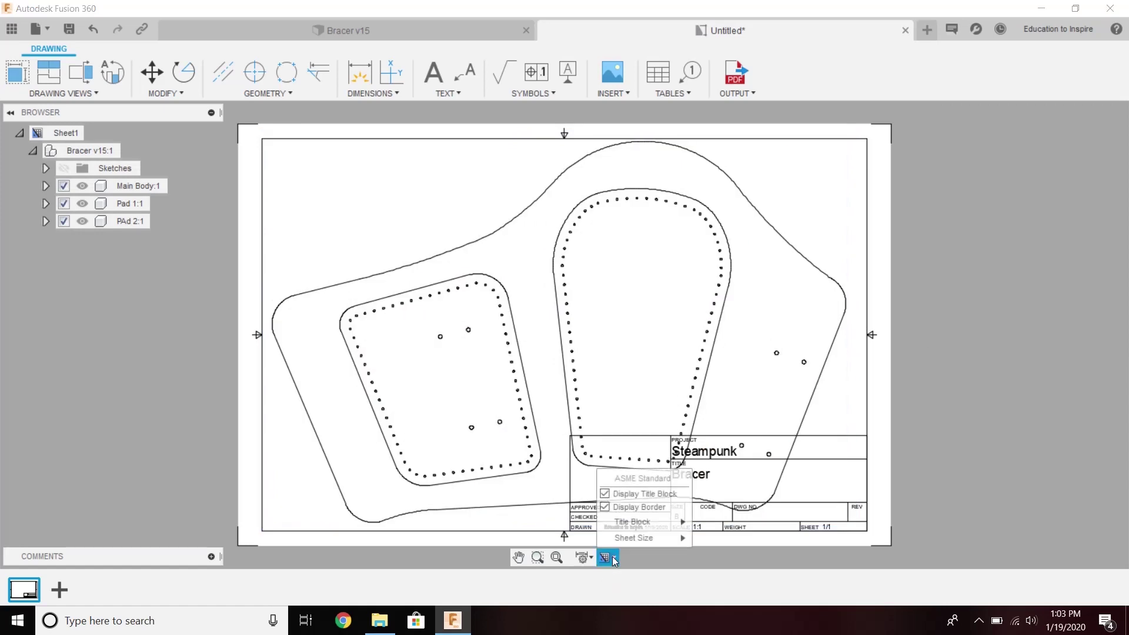
{"action": "left_click", "coordinate": [605, 495]}
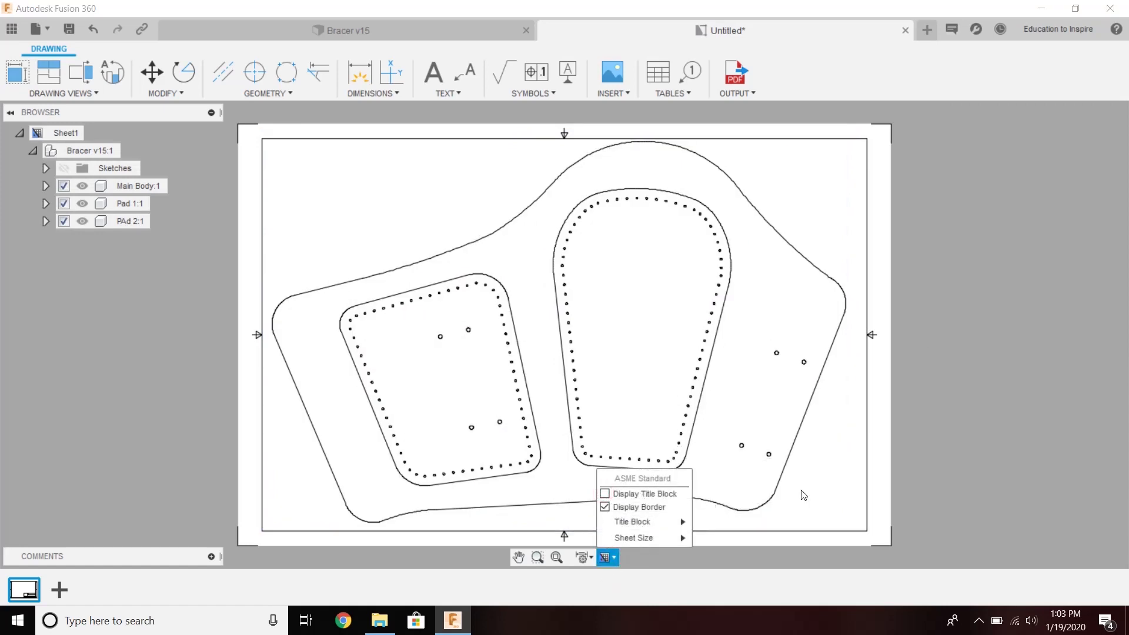
{"action": "left_click", "coordinate": [945, 481]}
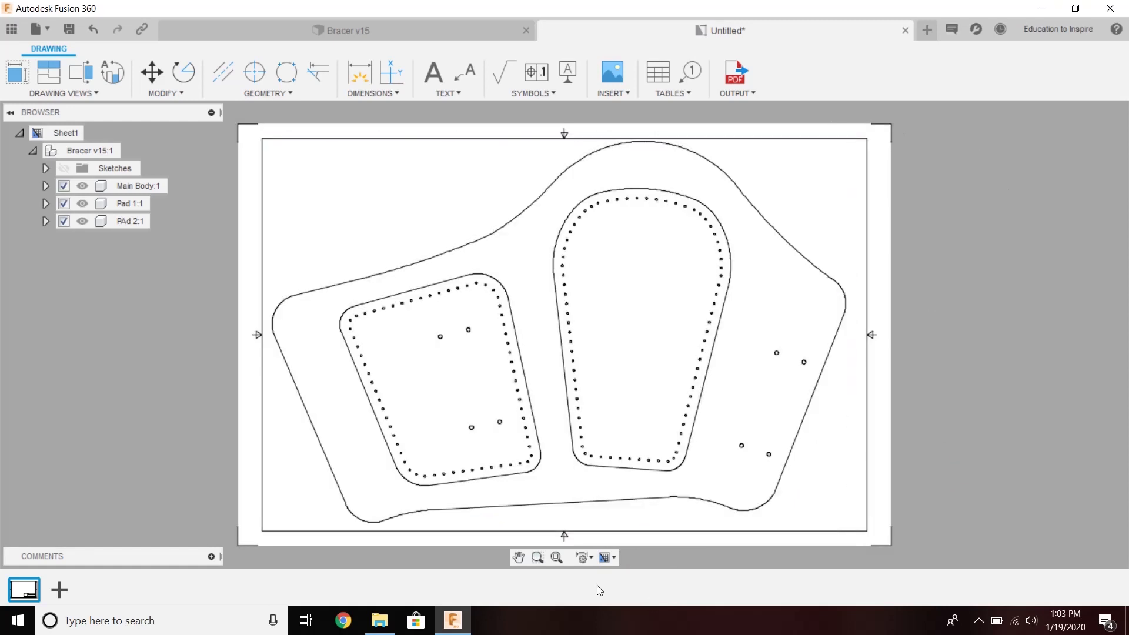
{"action": "left_click", "coordinate": [607, 557]}
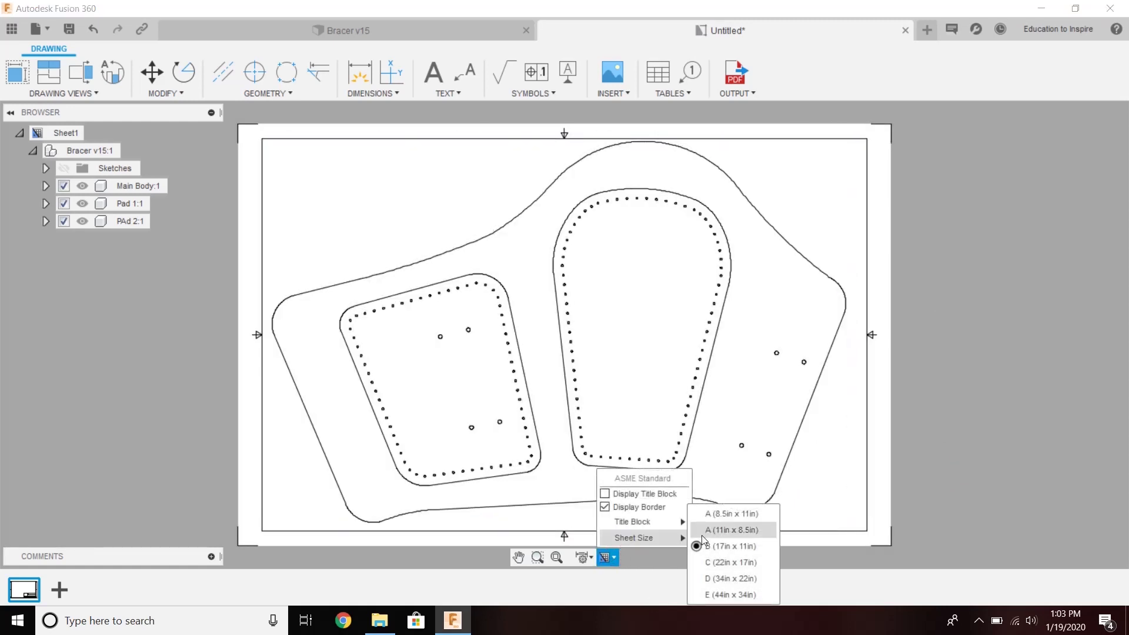
{"action": "mouse_move", "coordinate": [633, 537]}
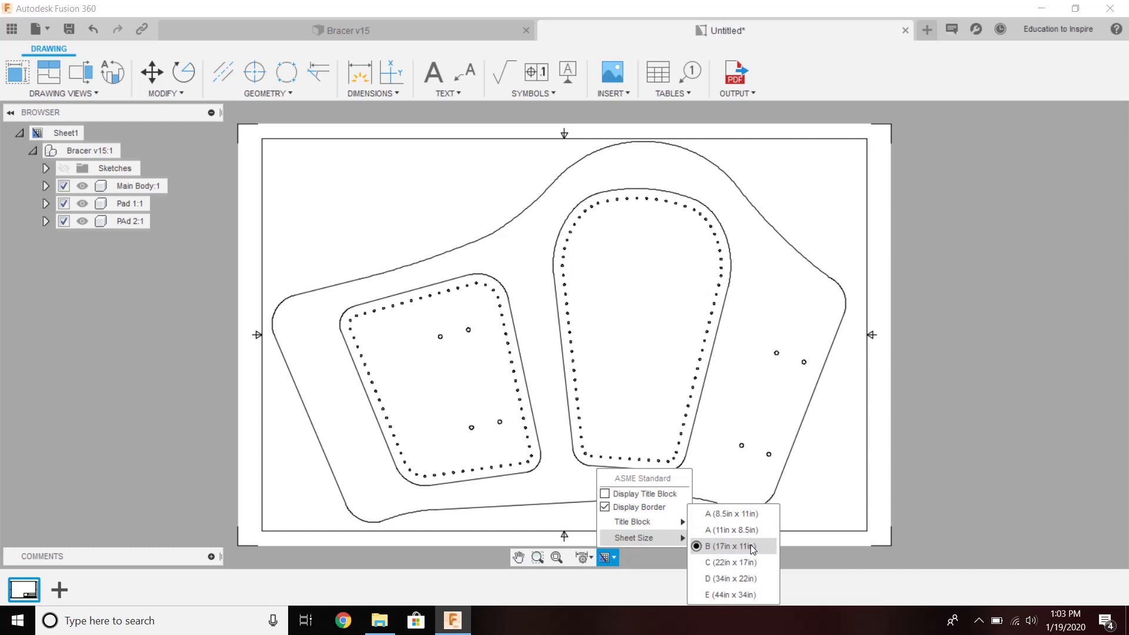
{"action": "left_click", "coordinate": [989, 444]}
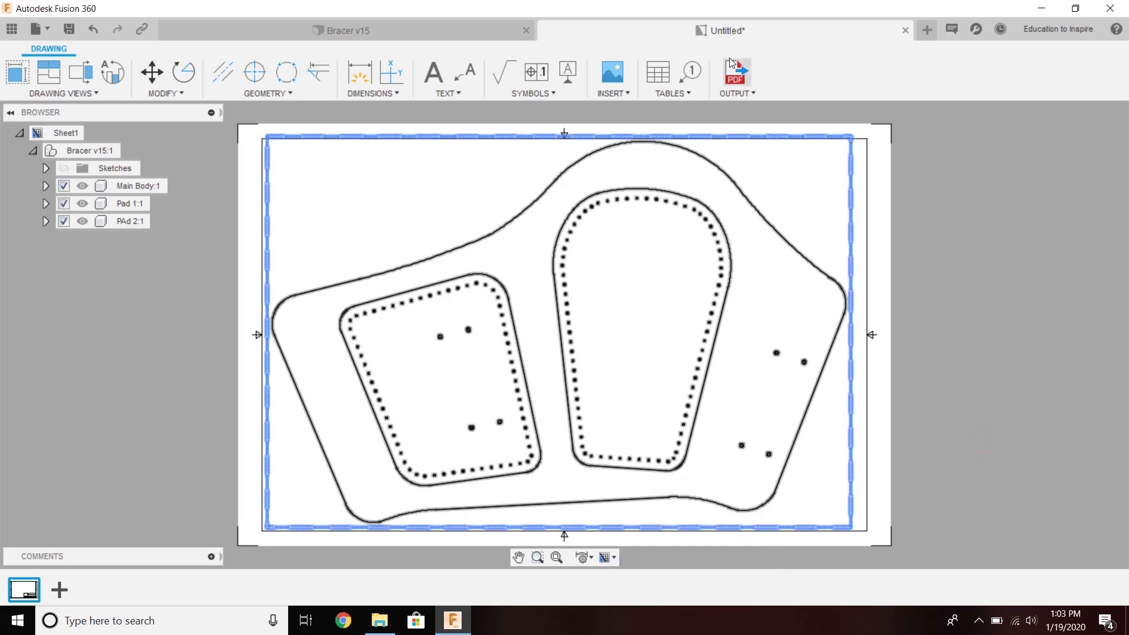
- Bring up the Output PDF export settings
{"action": "left_click", "coordinate": [737, 78]}
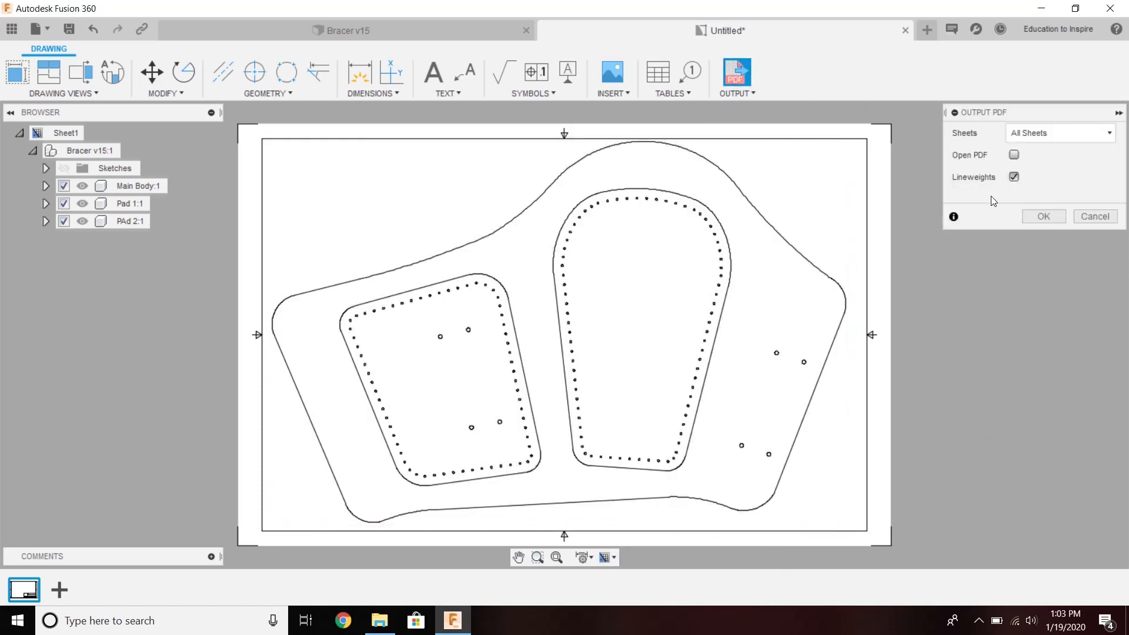
- Export the drawing as Untitled PDF into Downloads and show the folder in File Explorer
{"action": "left_click", "coordinate": [1043, 216]}
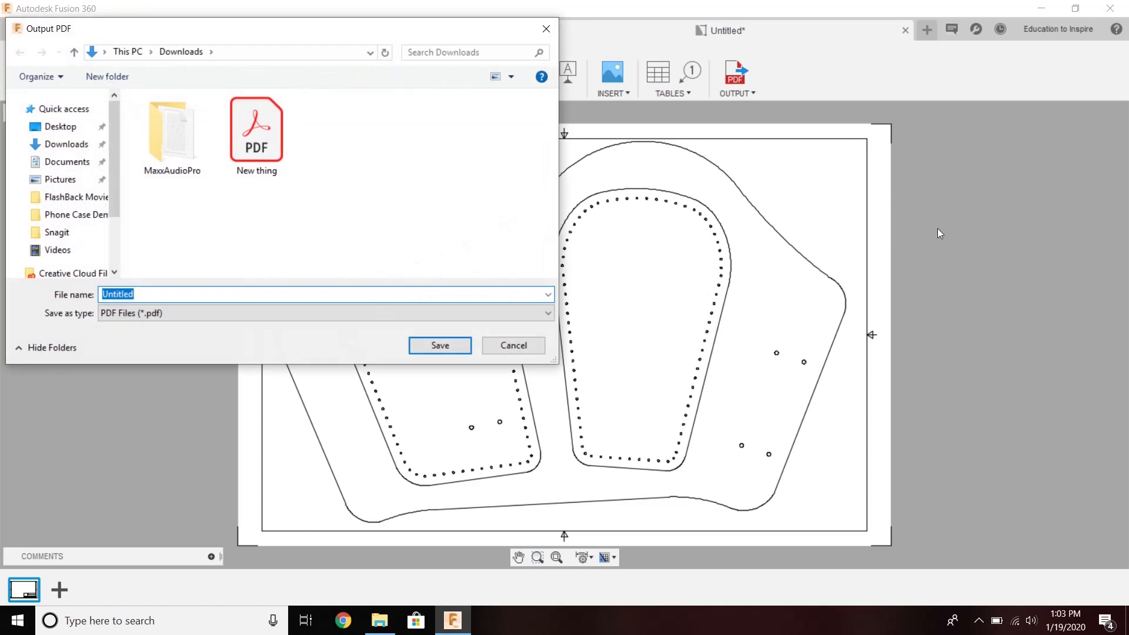
{"action": "left_click", "coordinate": [444, 345]}
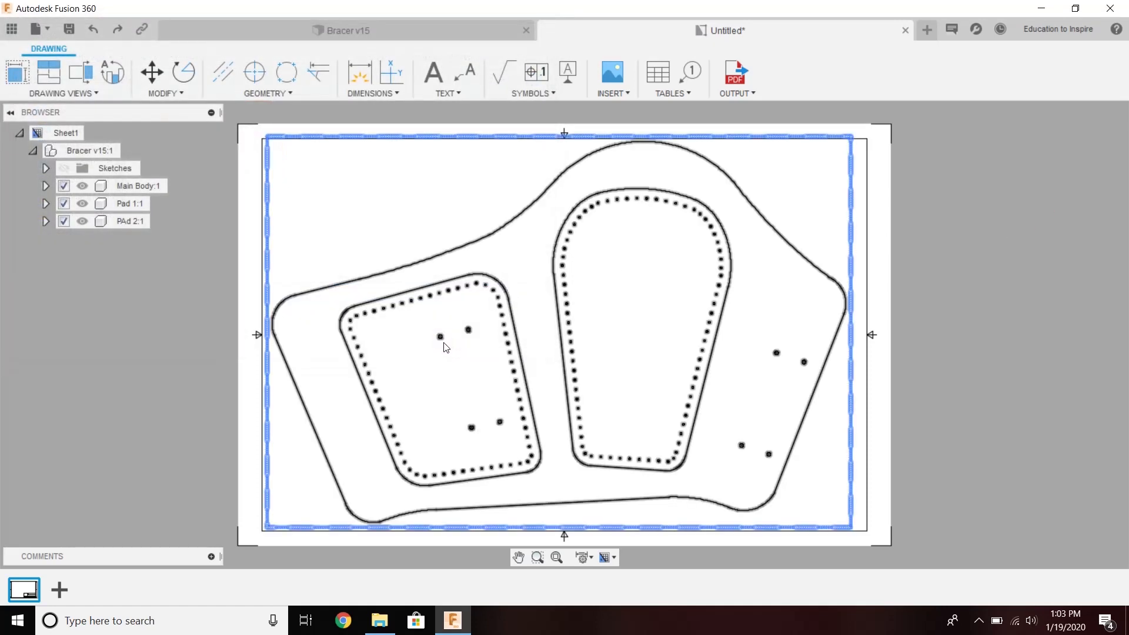
{"action": "left_click", "coordinate": [380, 620]}
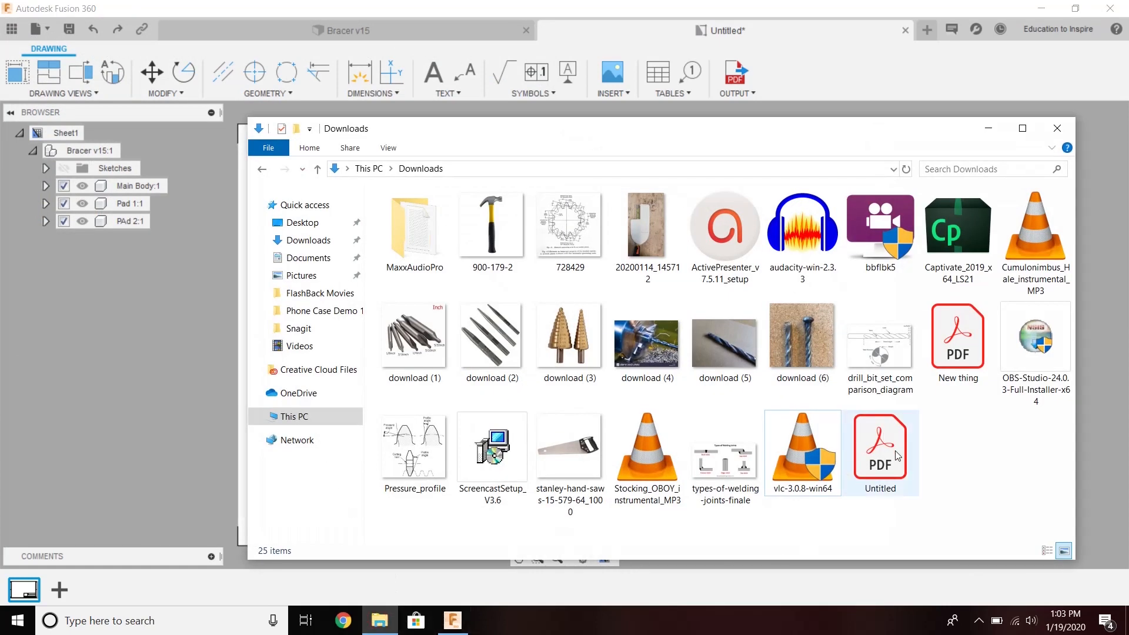
- Open the exported Untitled PDF from Downloads in Acrobat
{"action": "double_click", "coordinate": [880, 455]}
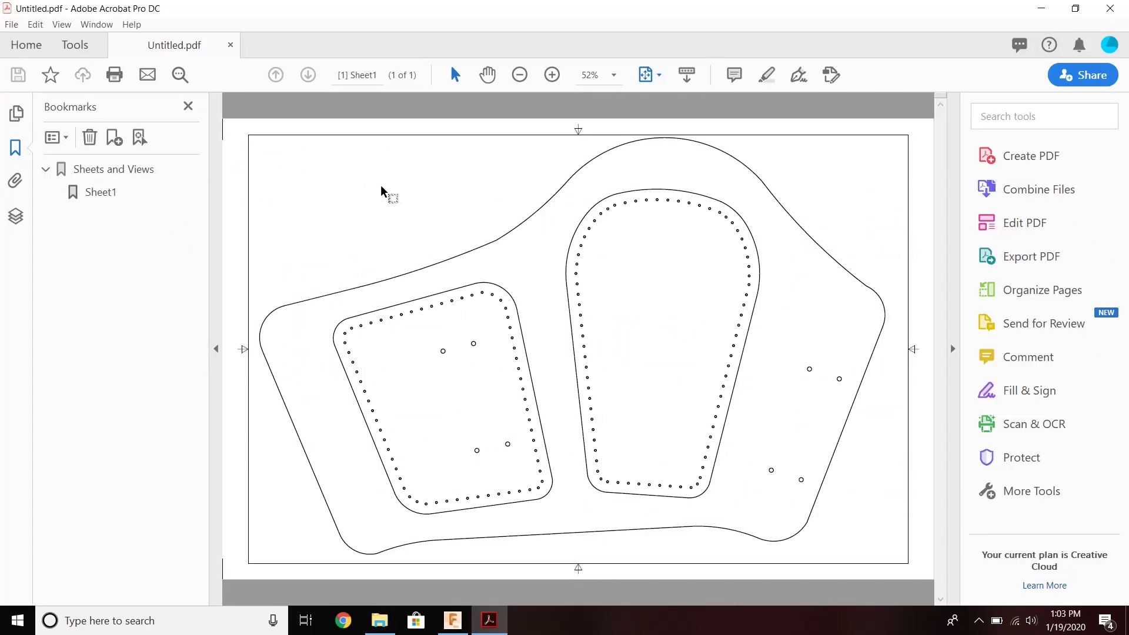
- Print the pattern as a 100% poster tiled over two pages to the Adobe PDF printer
{"action": "left_click", "coordinate": [12, 24]}
{"action": "left_click", "coordinate": [59, 249]}
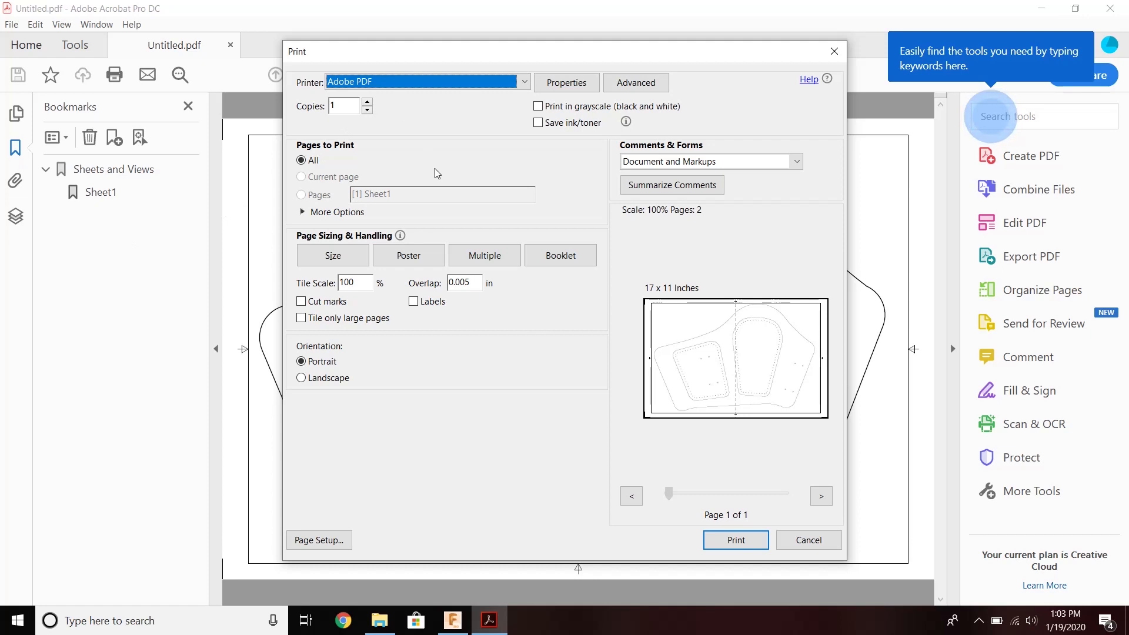
{"action": "left_click", "coordinate": [409, 258]}
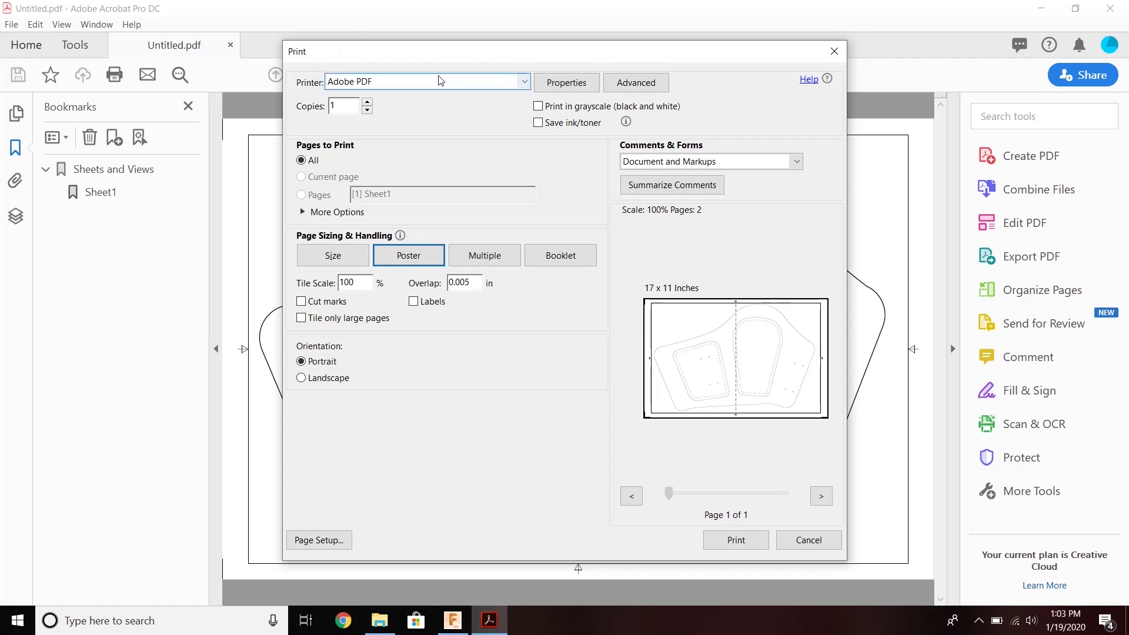
{"action": "left_click", "coordinate": [522, 86]}
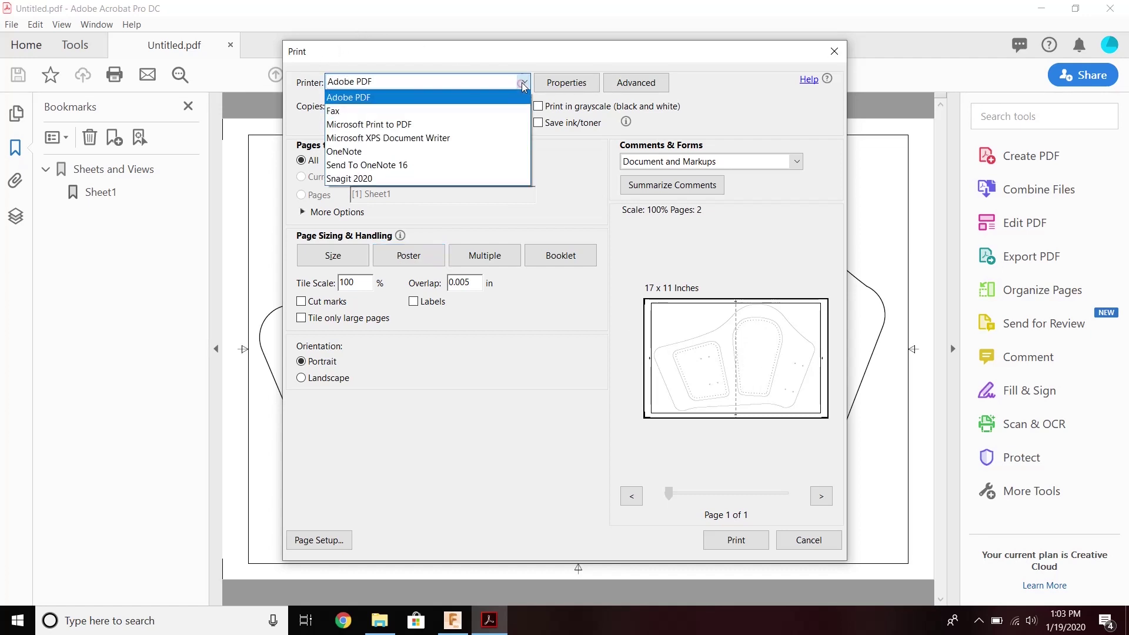
{"action": "left_click", "coordinate": [492, 104]}
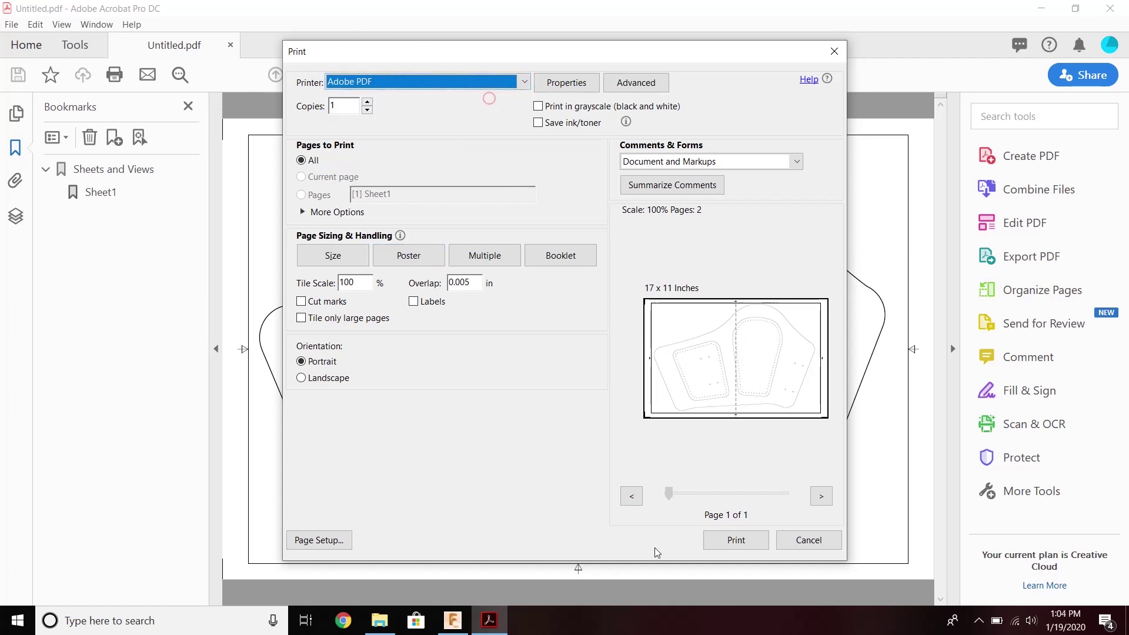
{"action": "left_click", "coordinate": [737, 541]}
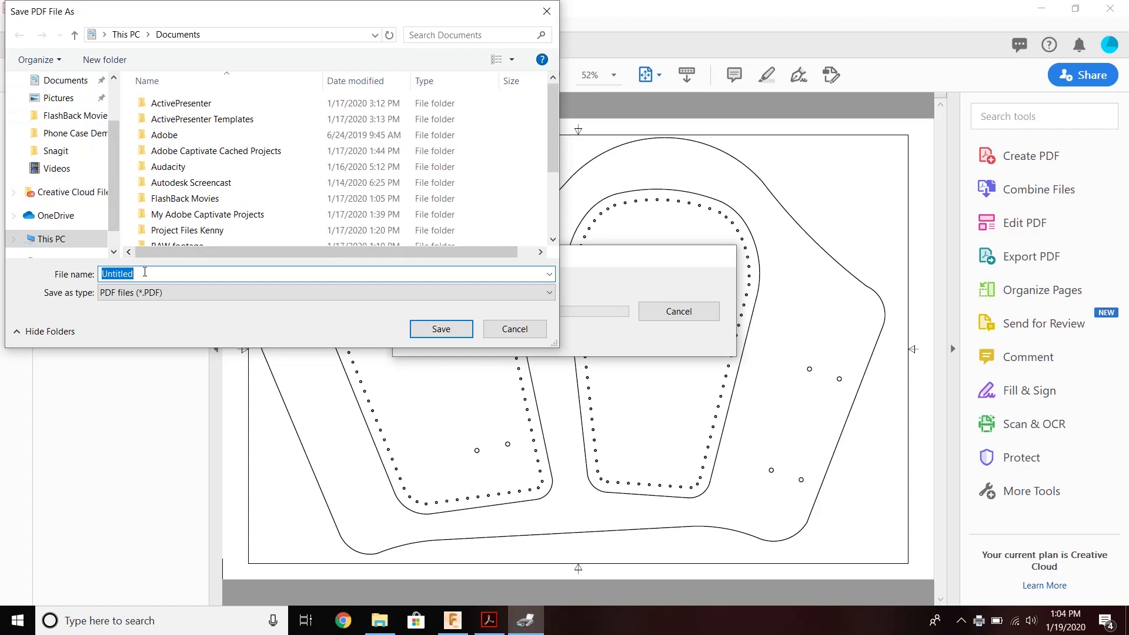
- Save the tiled poster over the existing Untitled PDF and view its first page
{"action": "left_click", "coordinate": [423, 329]}
{"action": "left_click", "coordinate": [613, 313]}
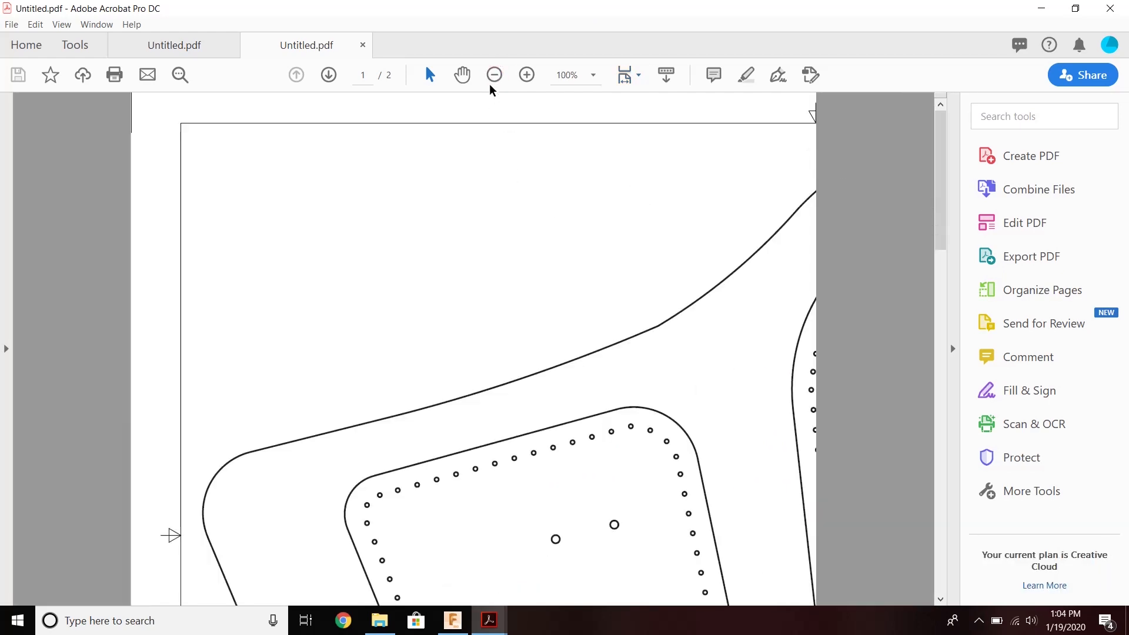
{"action": "left_click", "coordinate": [495, 78]}
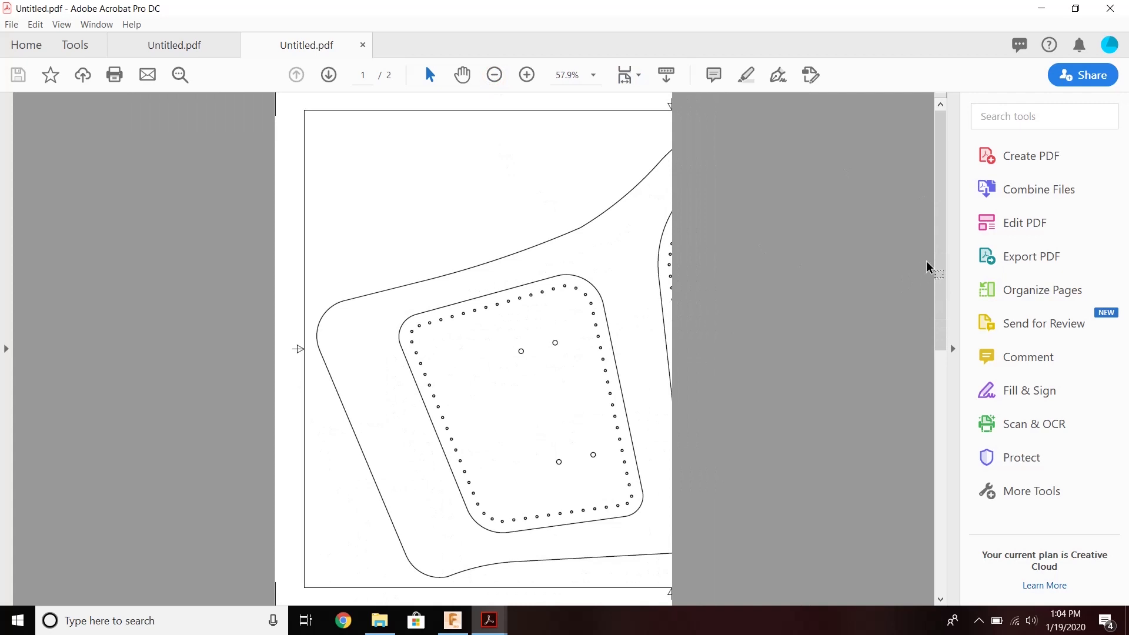
{"action": "mouse_move", "coordinate": [942, 261]}
{"action": "left_mouse_down"}
{"action": "mouse_move", "coordinate": [989, 534]}
{"action": "mouse_move", "coordinate": [981, 411]}
{"action": "mouse_move", "coordinate": [927, 234]}
{"action": "left_mouse_up"}
{"action": "scroll", "coordinate": [747, 277], "scroll_direction": "down", "scroll_amount": 2}
{"action": "scroll", "coordinate": [739, 302], "scroll_direction": "down", "scroll_amount": 3}
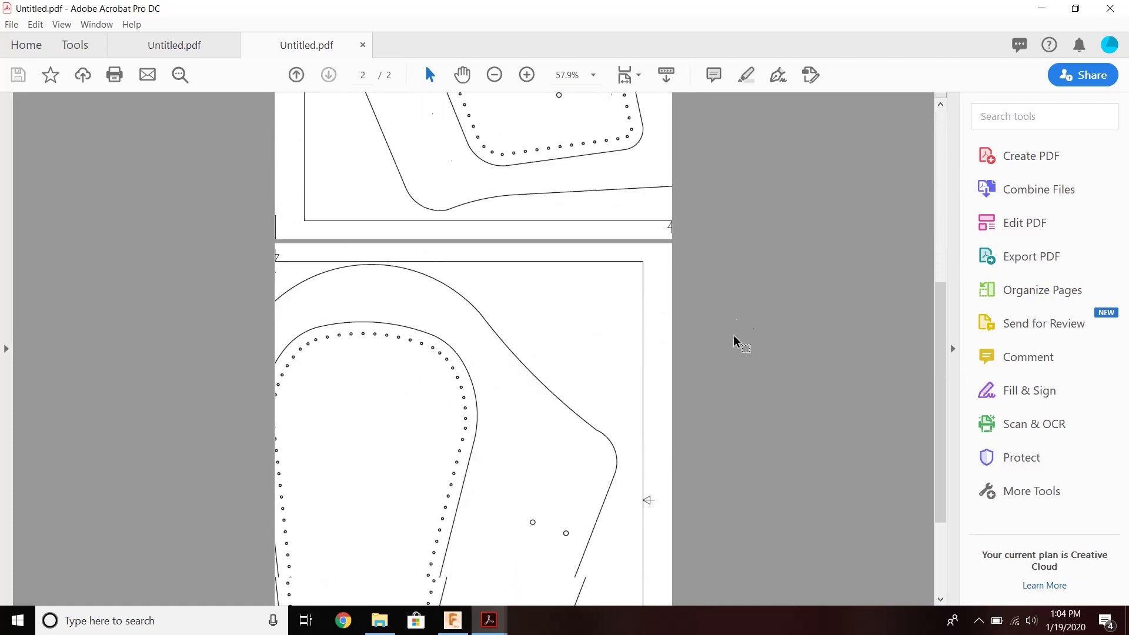
{"action": "scroll", "coordinate": [734, 342], "scroll_direction": "down", "scroll_amount": 2}
{"action": "scroll", "coordinate": [732, 347], "scroll_direction": "up", "scroll_amount": 2}
{"action": "scroll", "coordinate": [732, 316], "scroll_direction": "up", "scroll_amount": 2}
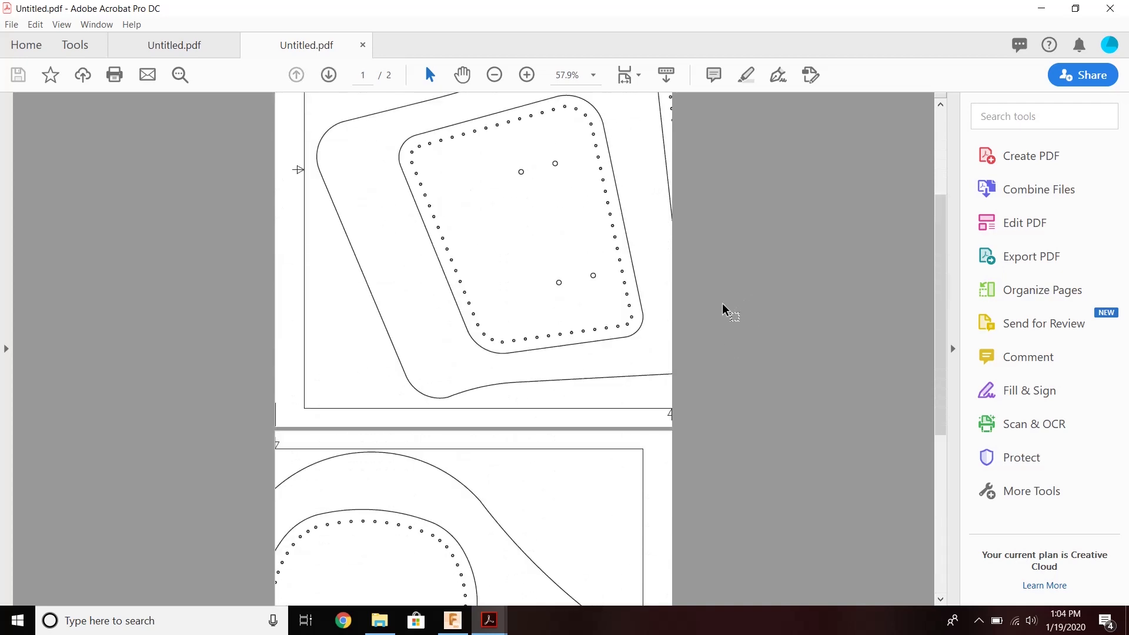